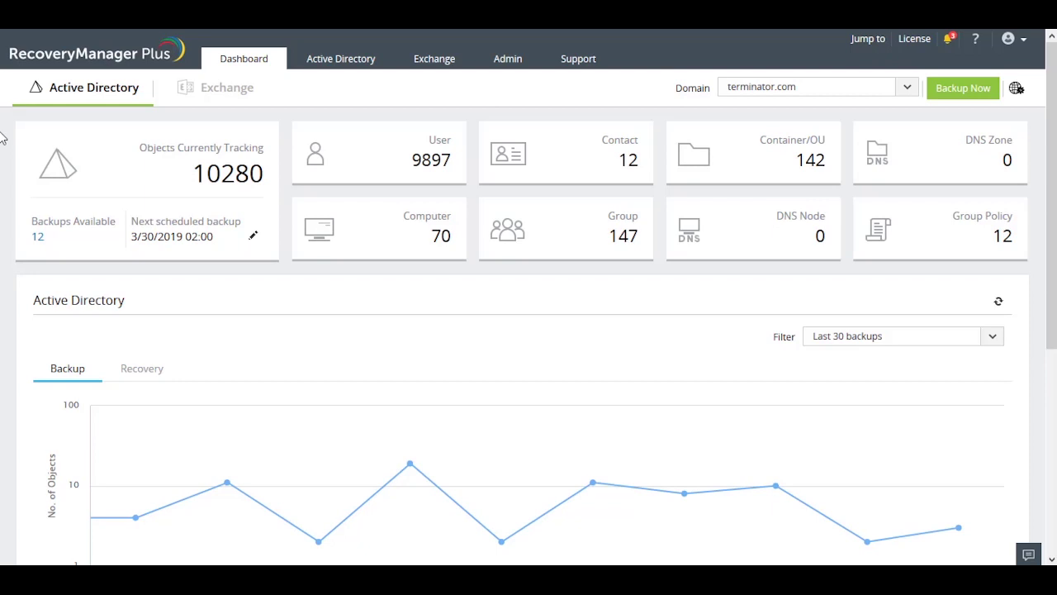
Open the Active Directory page for restoring objects with Simple Restore
click(338, 63)
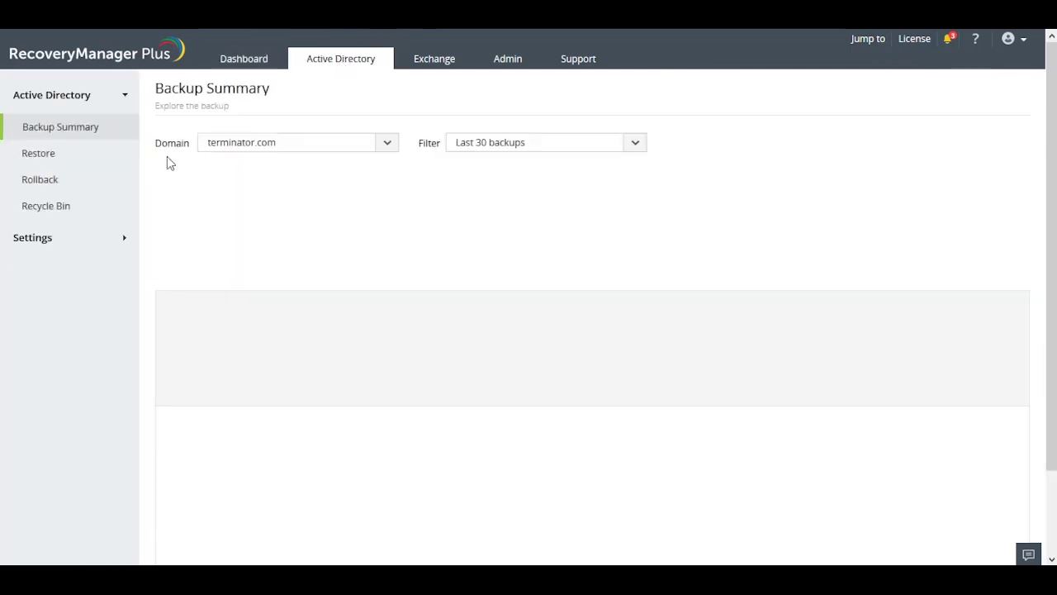
click(78, 165)
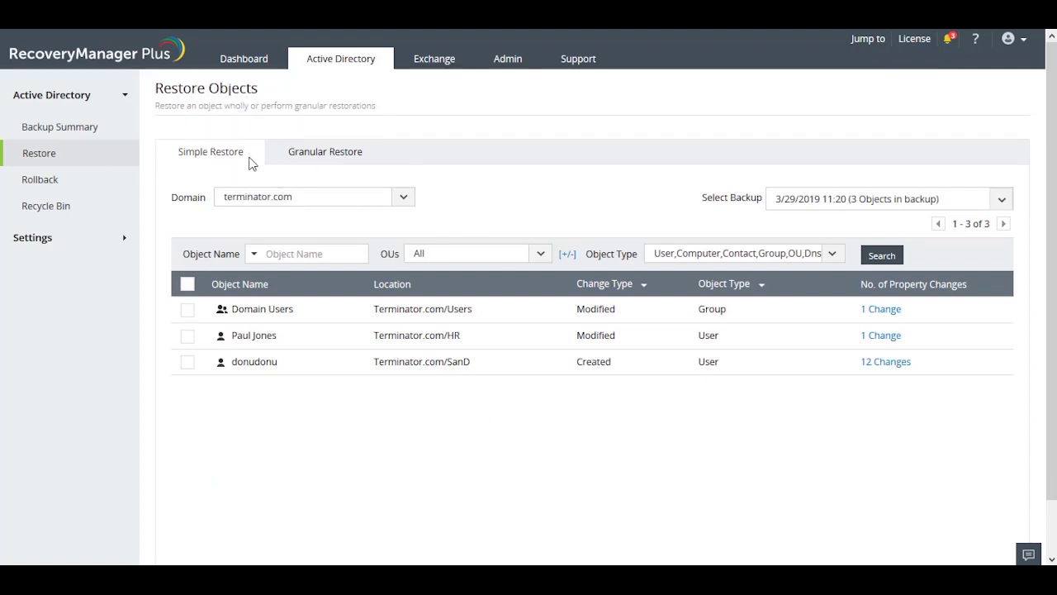
click(331, 163)
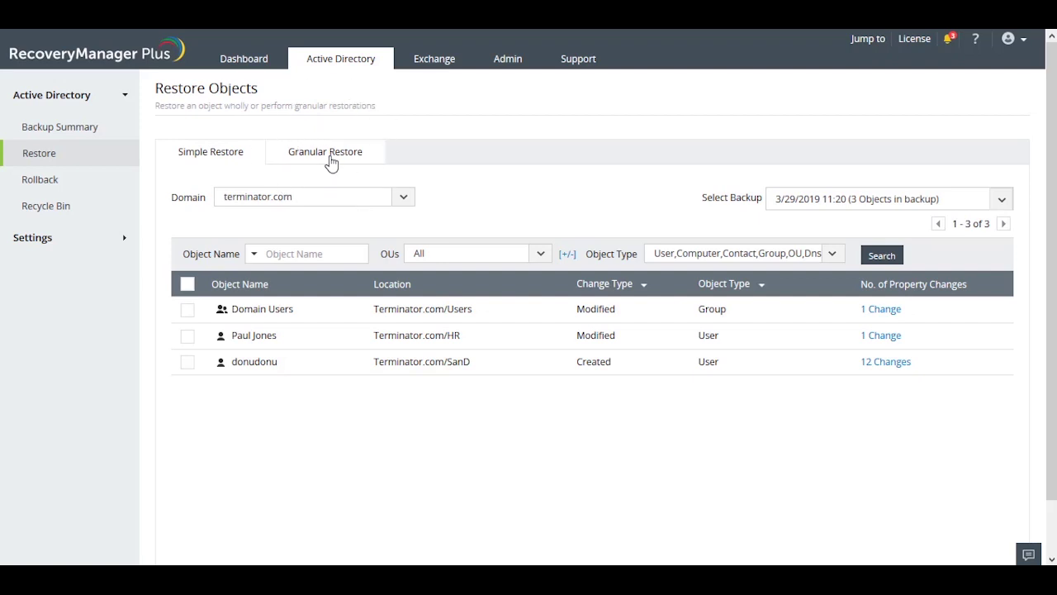
Search for backups from 03/01/2019 to 03/29/2019 and select the one from 3/20/2019 16:16
click(840, 207)
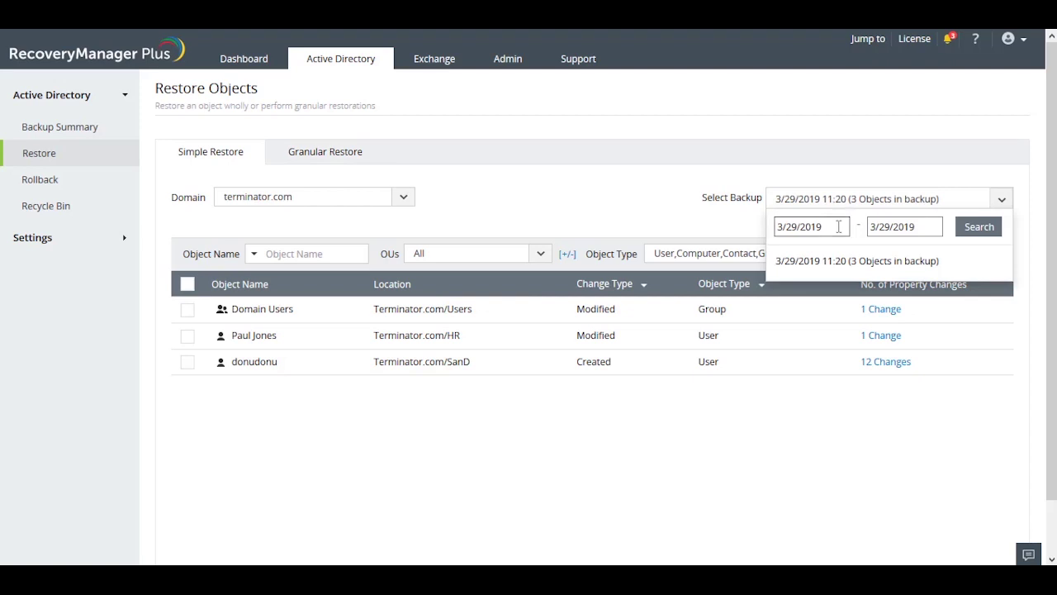
click(839, 226)
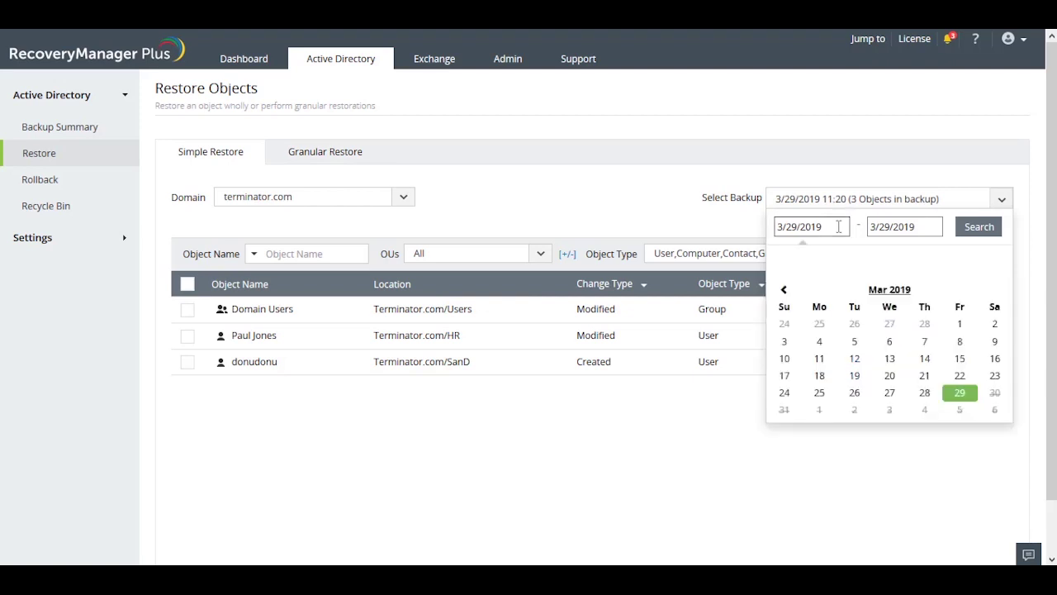
click(960, 324)
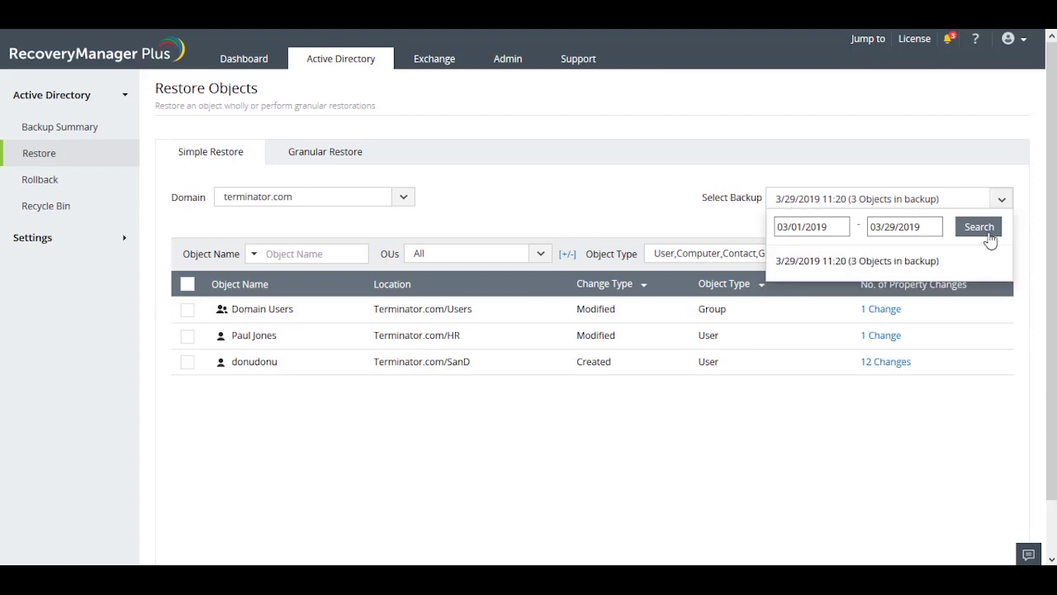
click(989, 235)
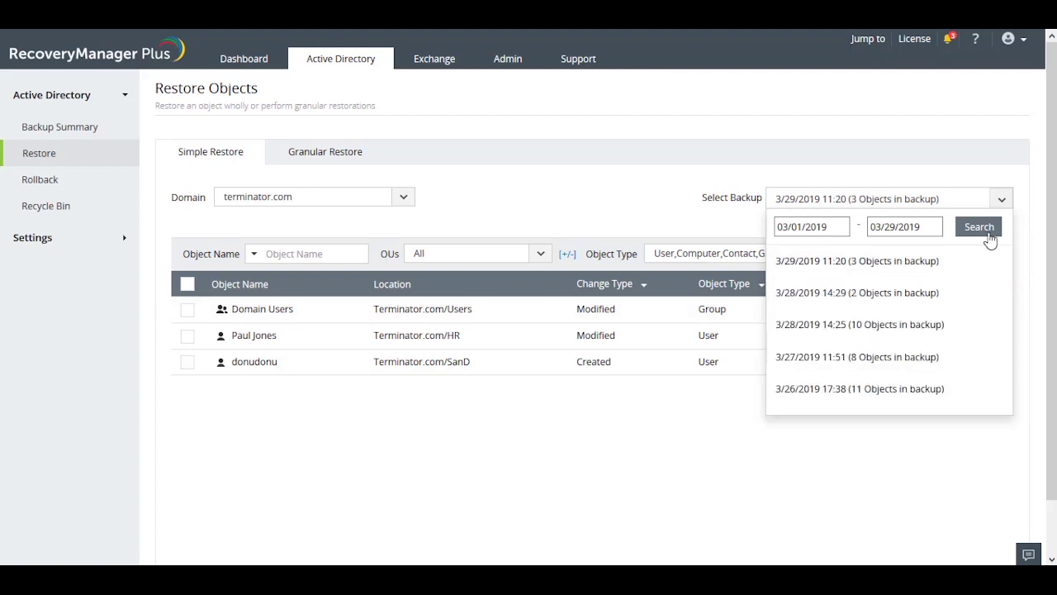
scroll(954, 320, down, 3)
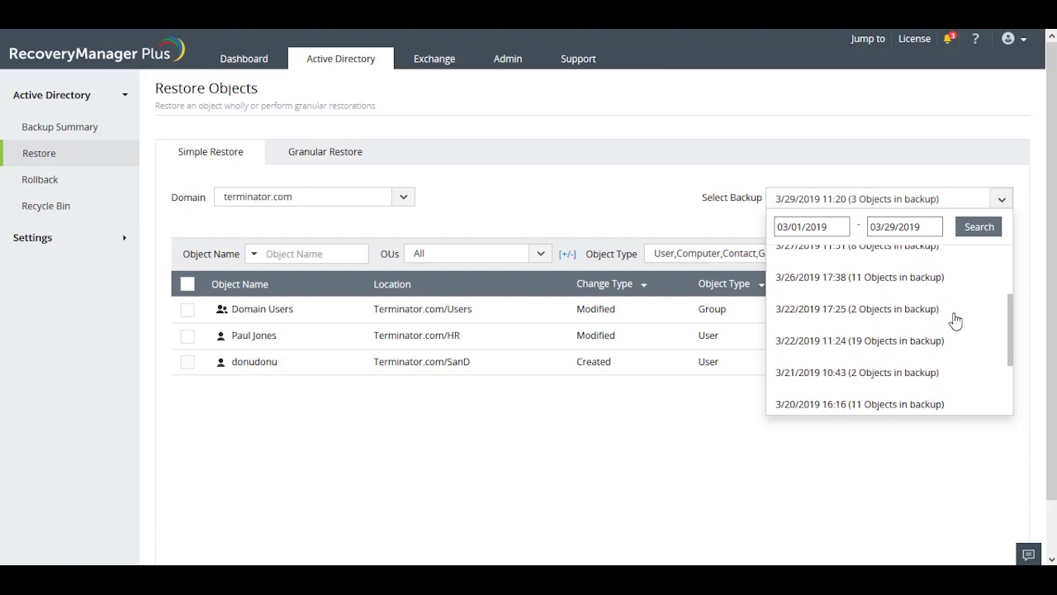
scroll(954, 319, down, 2)
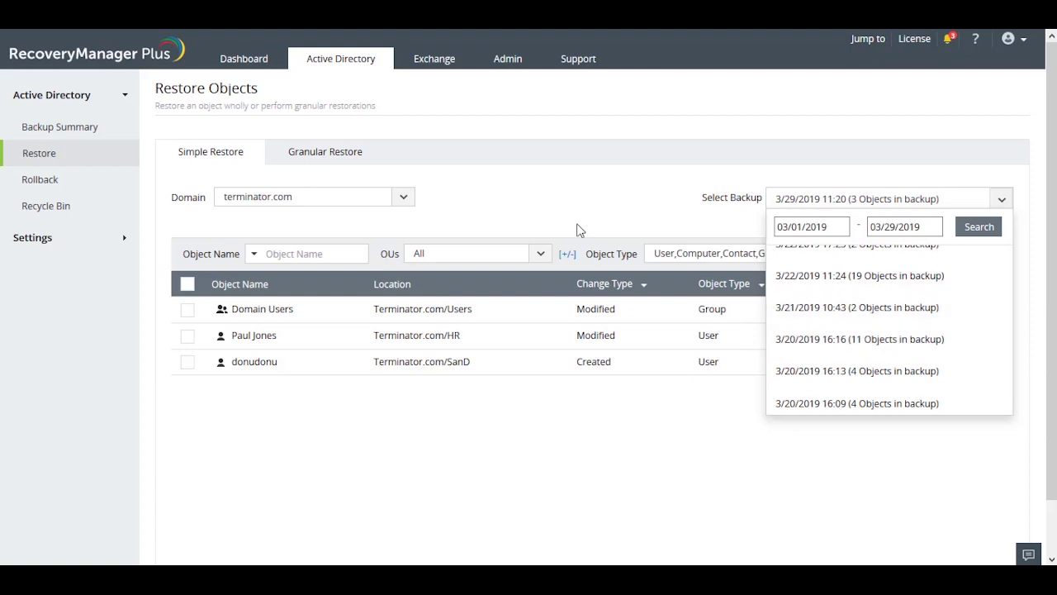
click(915, 344)
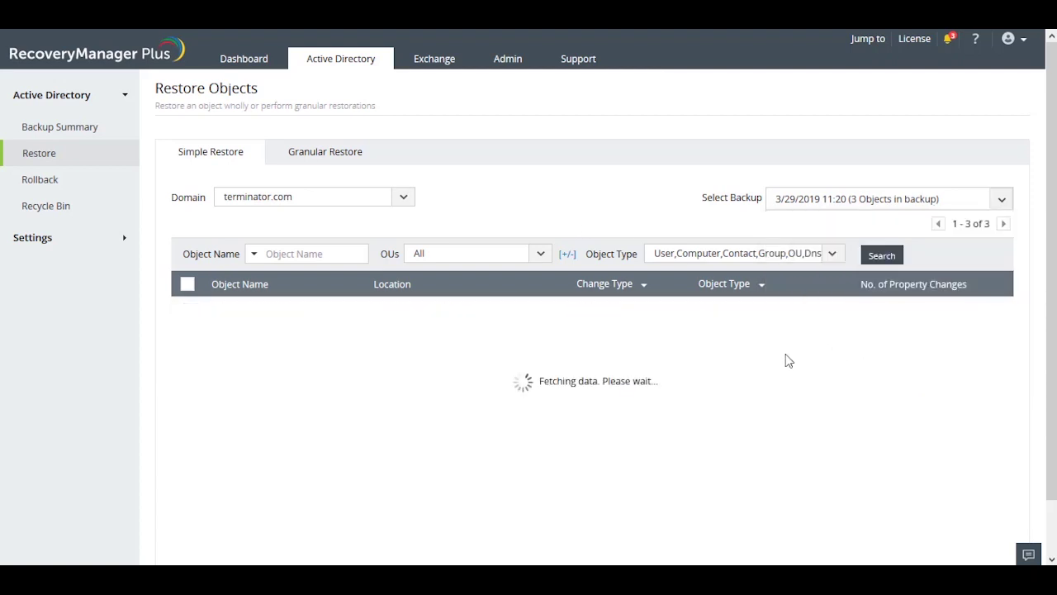
Filter the backup's objects by the user's name and open that user's property changes to compare backup and current values
click(323, 258)
text(paul)
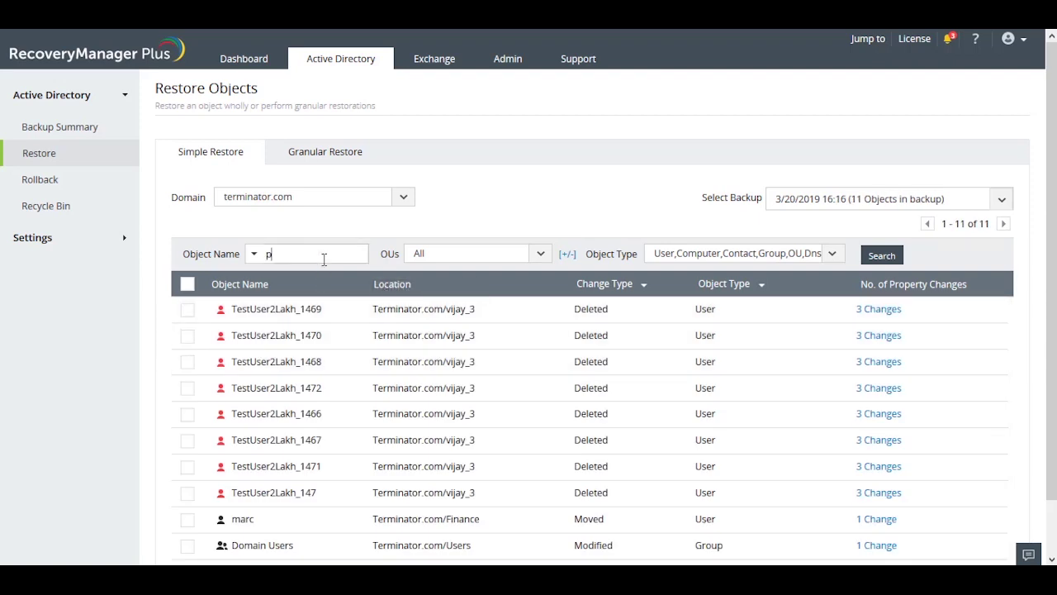
click(339, 284)
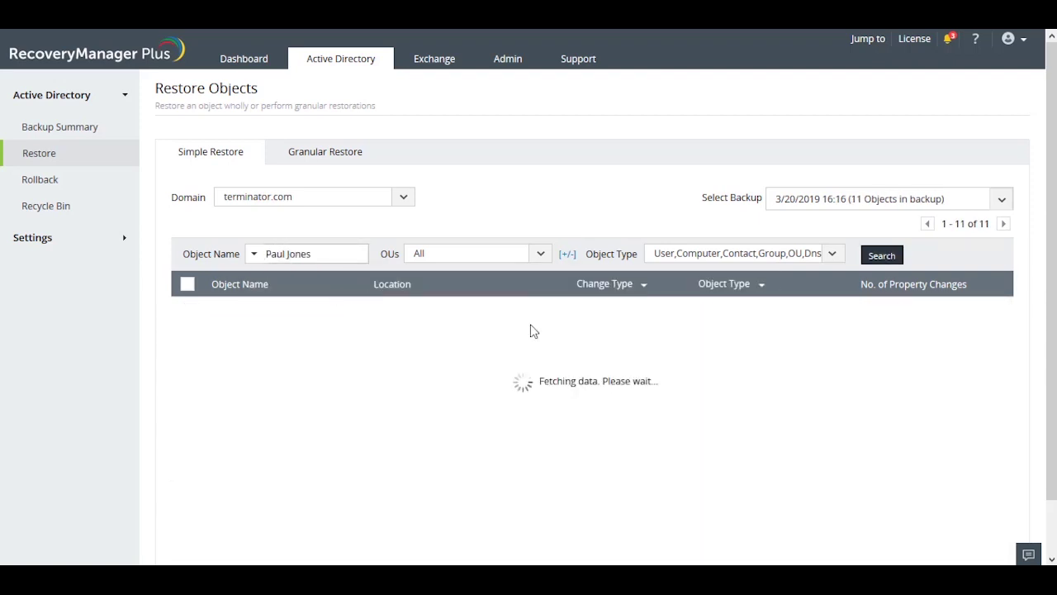
click(912, 316)
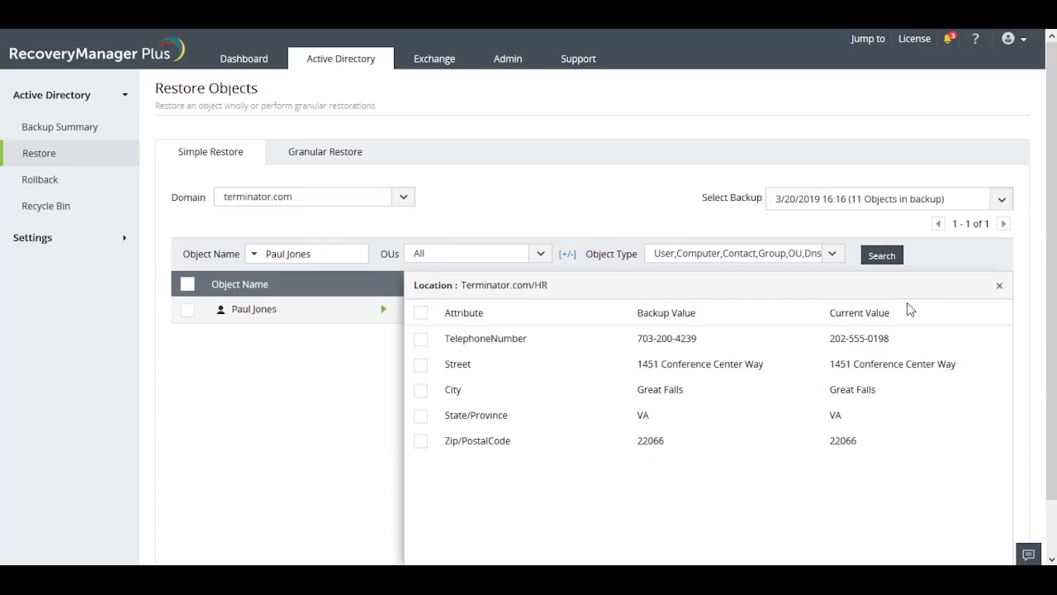
click(676, 315)
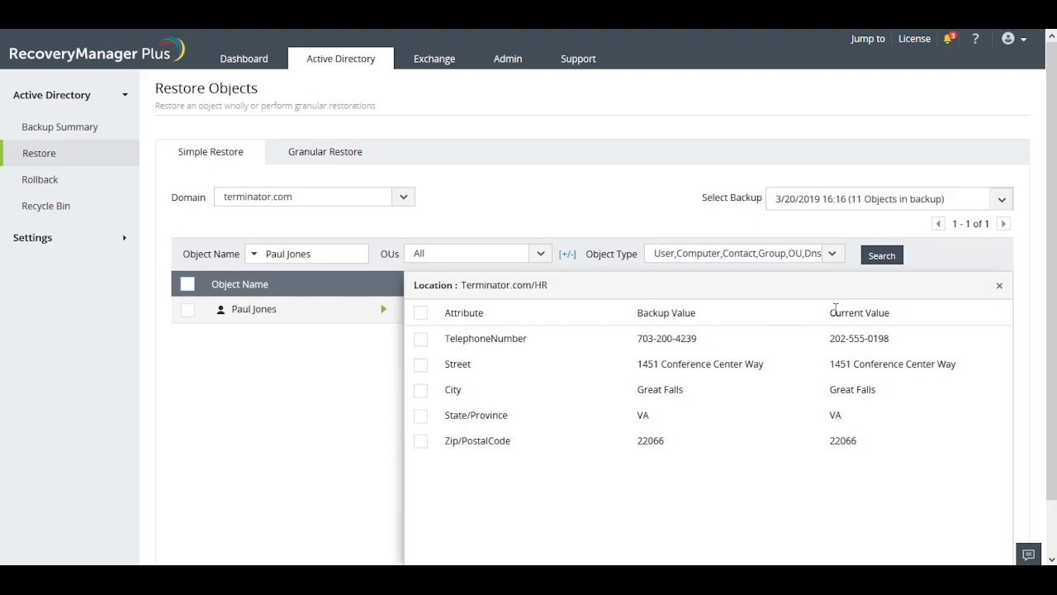
click(877, 310)
Select only the user's TelephoneNumber attribute for restoration, then close the attribute details
scroll(768, 504, down, 1)
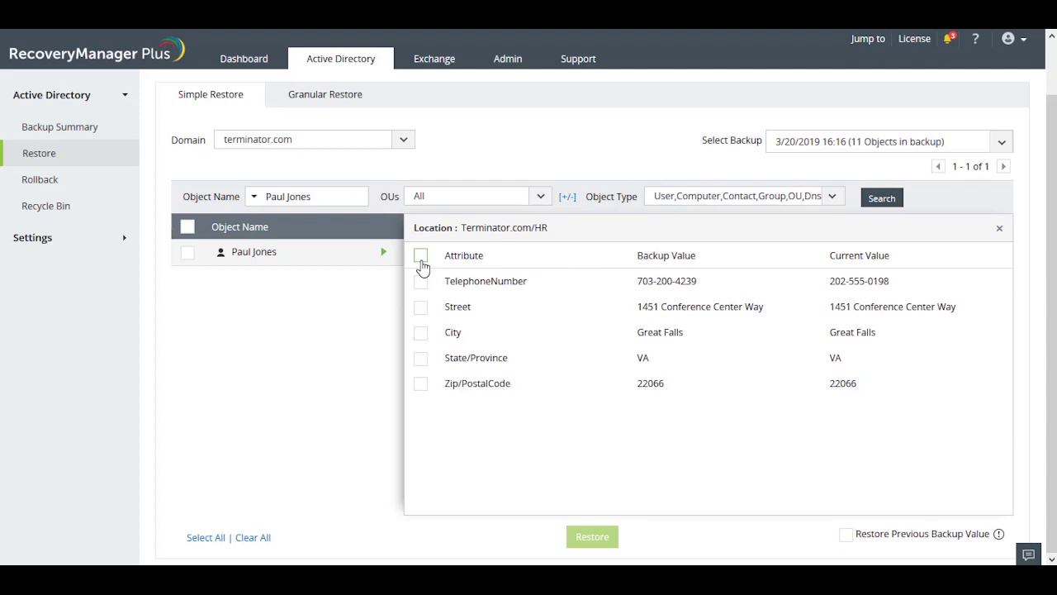
click(189, 256)
click(189, 256)
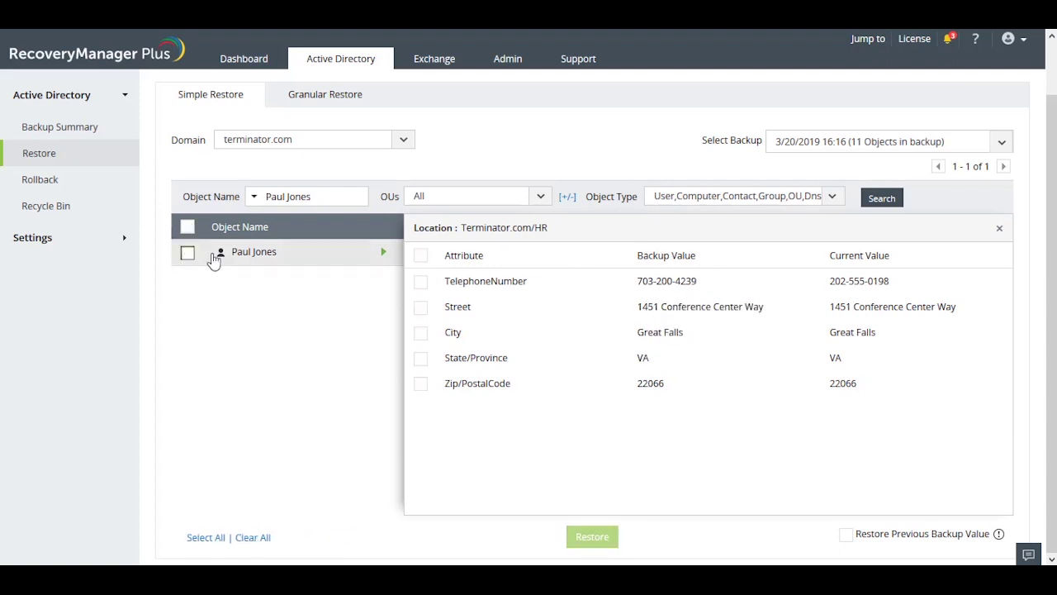
click(421, 284)
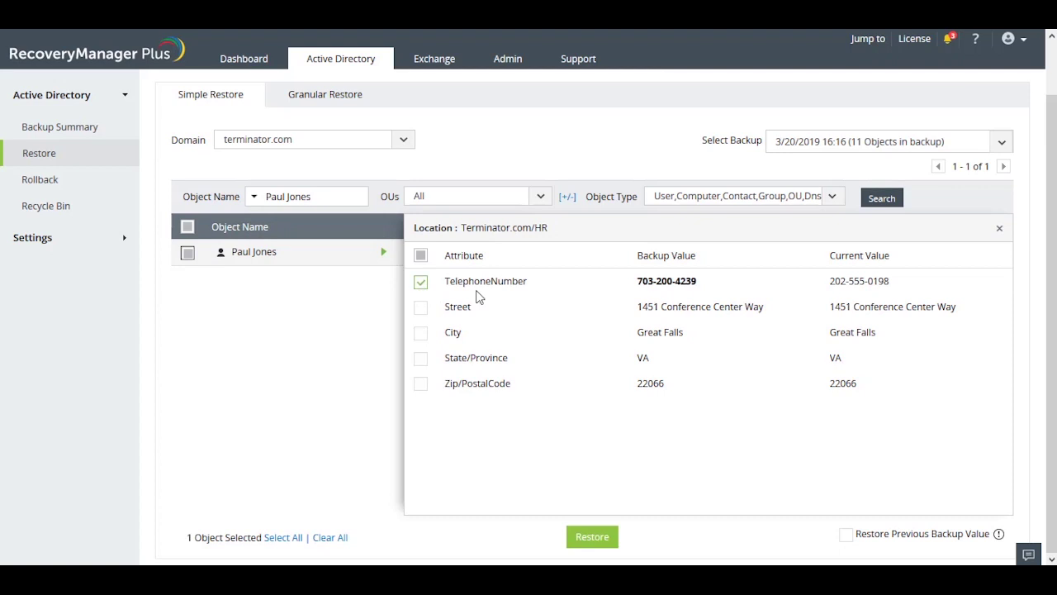
click(590, 543)
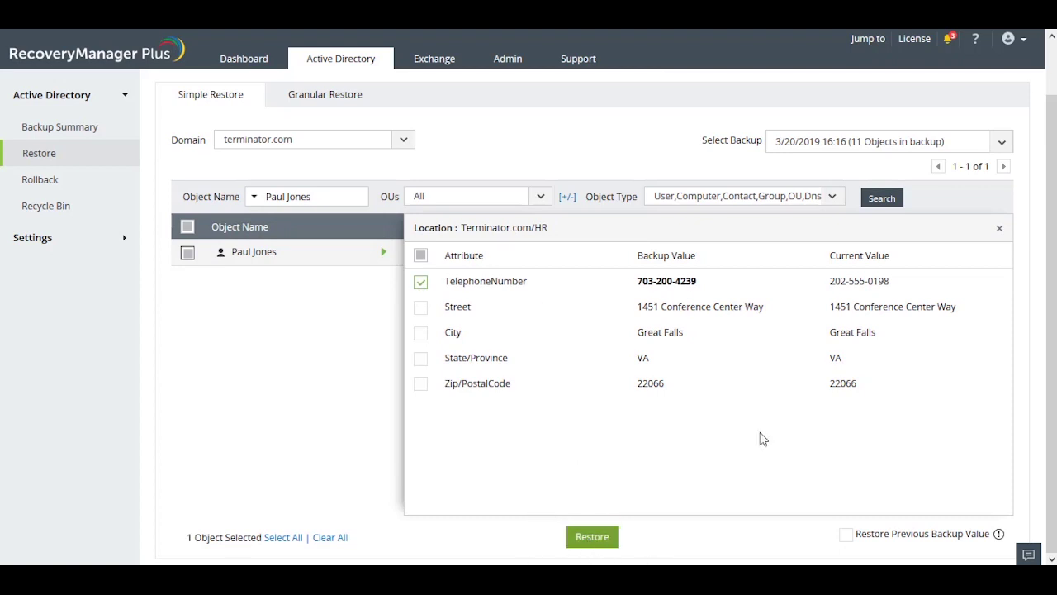
click(999, 232)
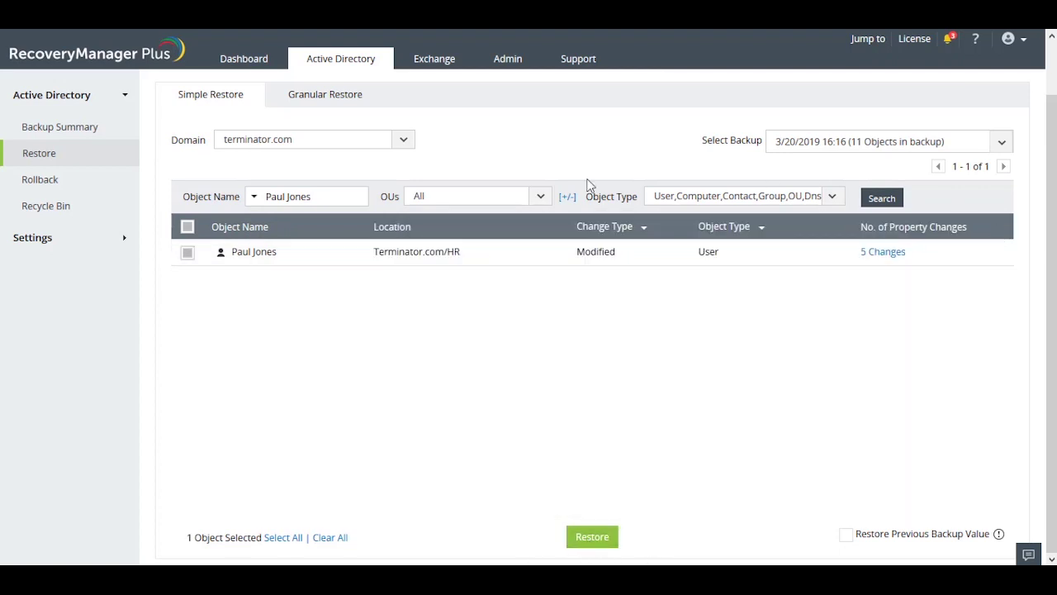
Switch to Granular Restore and filter the objects by the user's name
scroll(413, 217, up, 1)
click(323, 165)
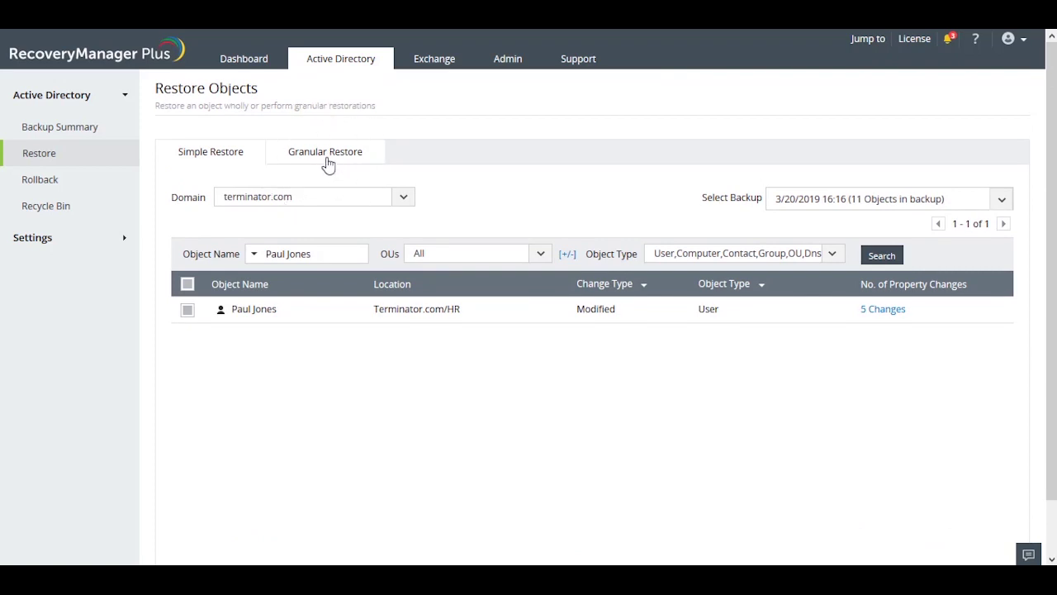
click(328, 164)
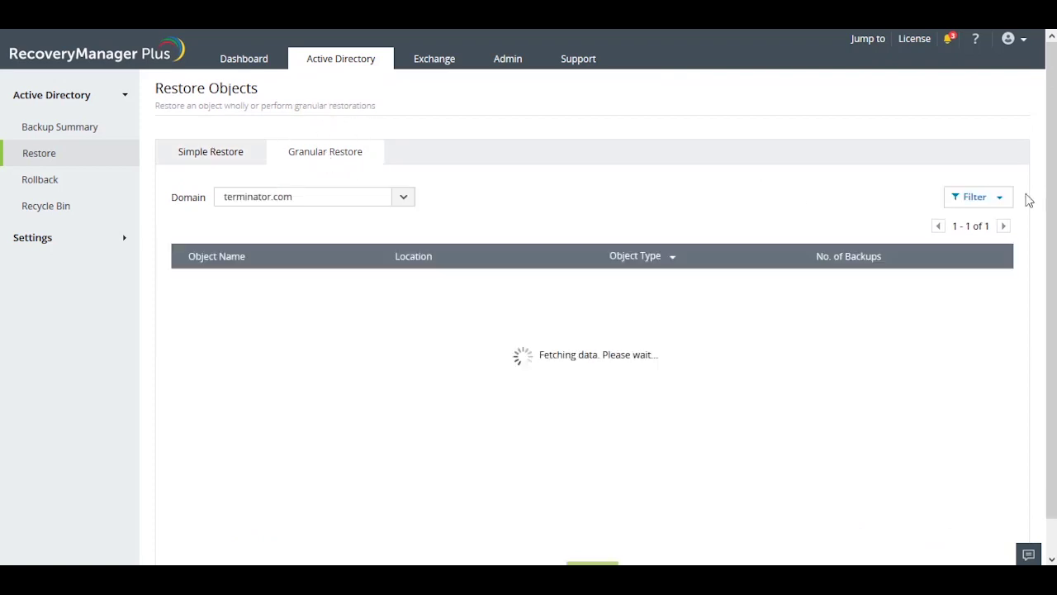
click(980, 204)
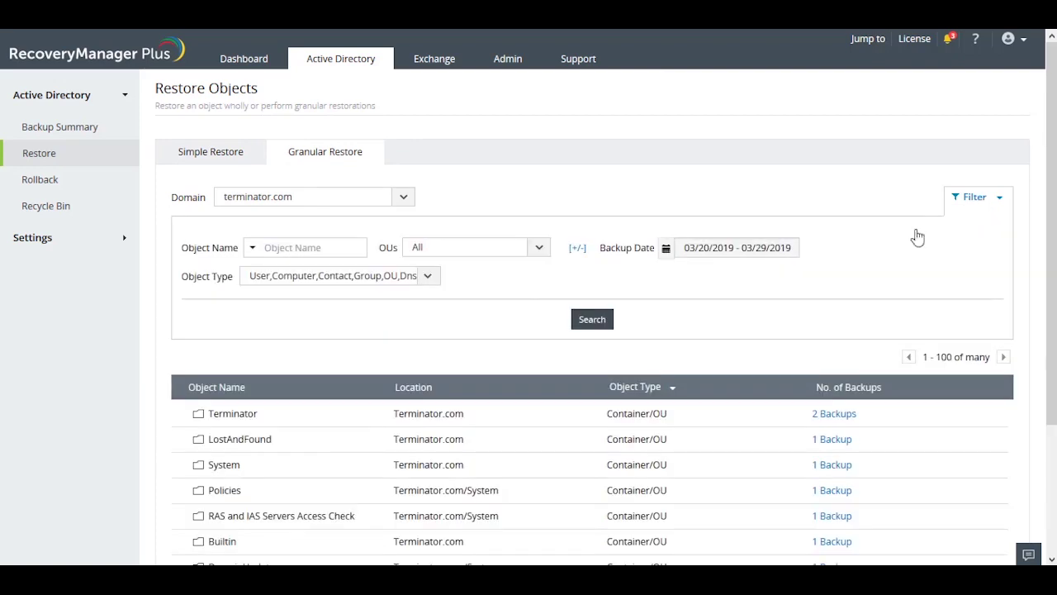
click(327, 245)
text(paul)
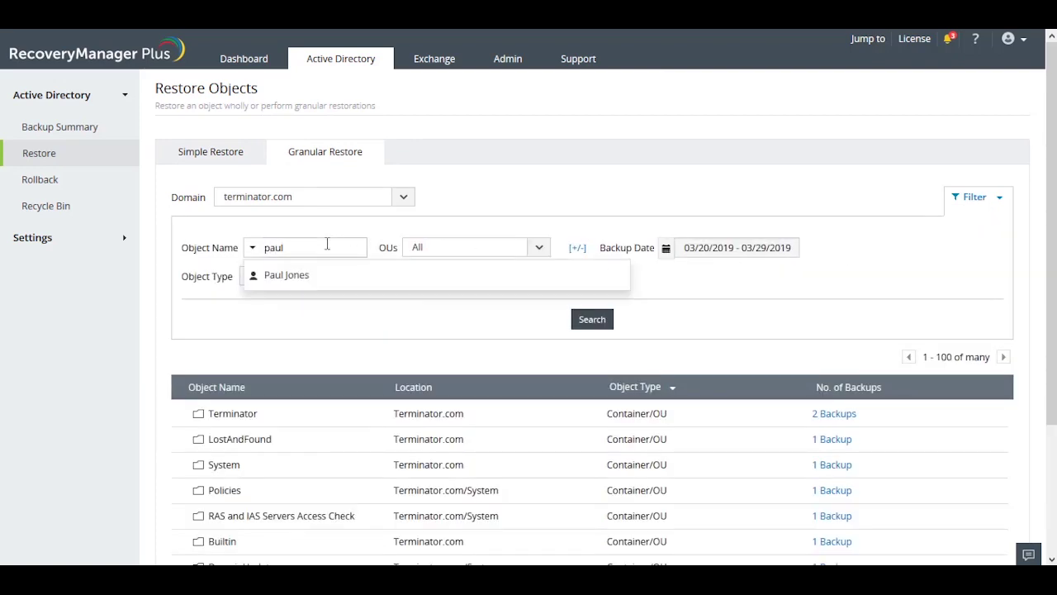
click(298, 276)
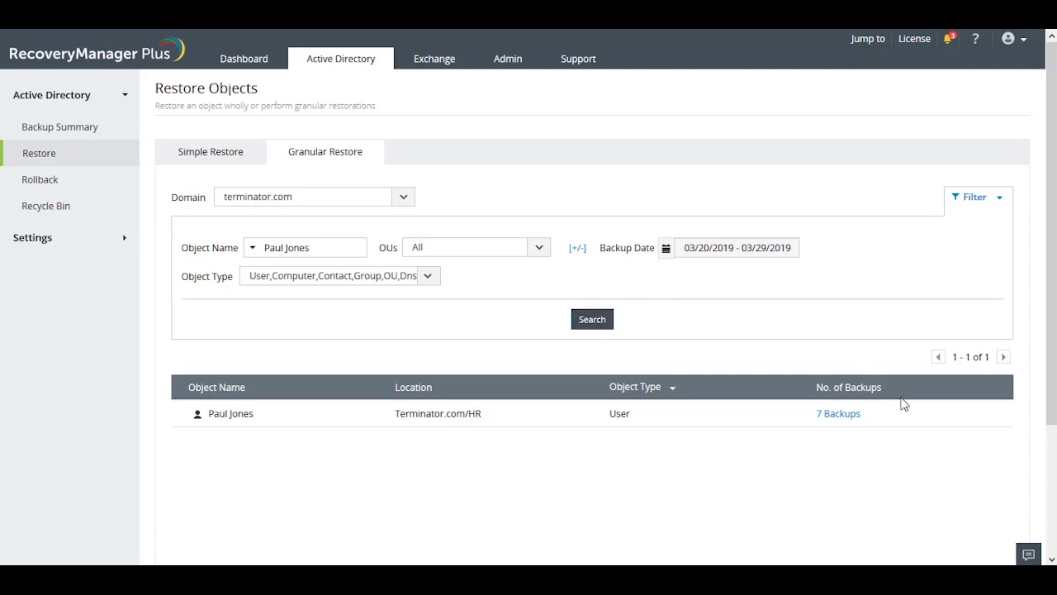
Open the user's list of backups and keep the restore view on Version View
click(826, 415)
click(838, 414)
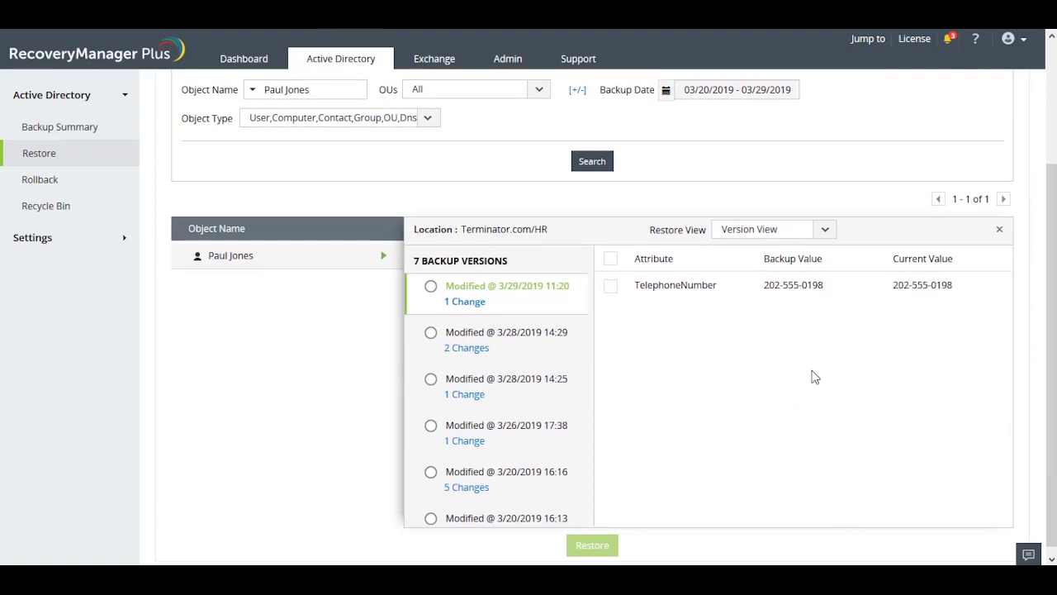
click(775, 231)
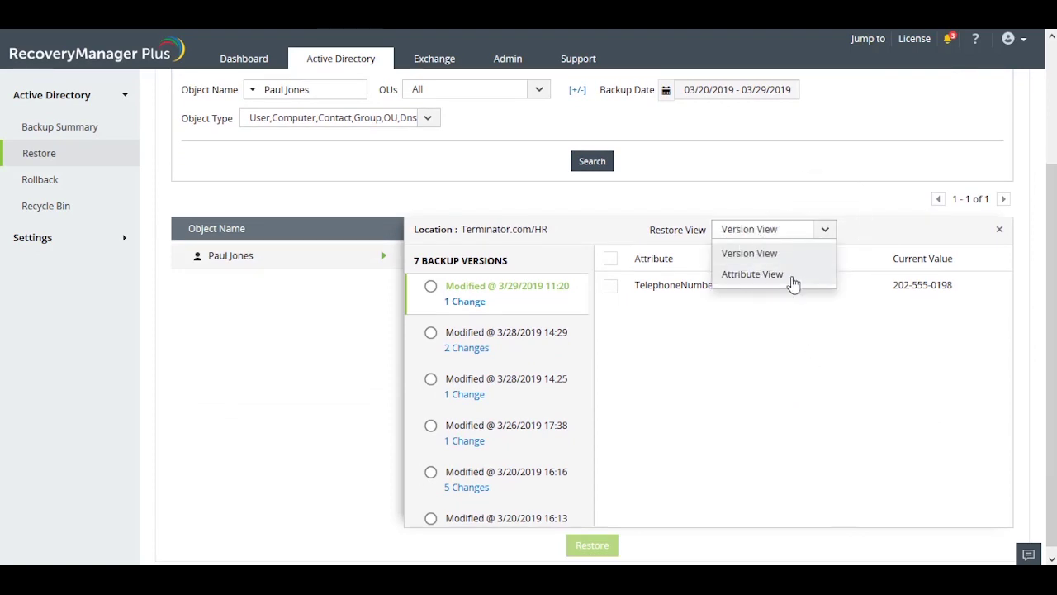
click(791, 278)
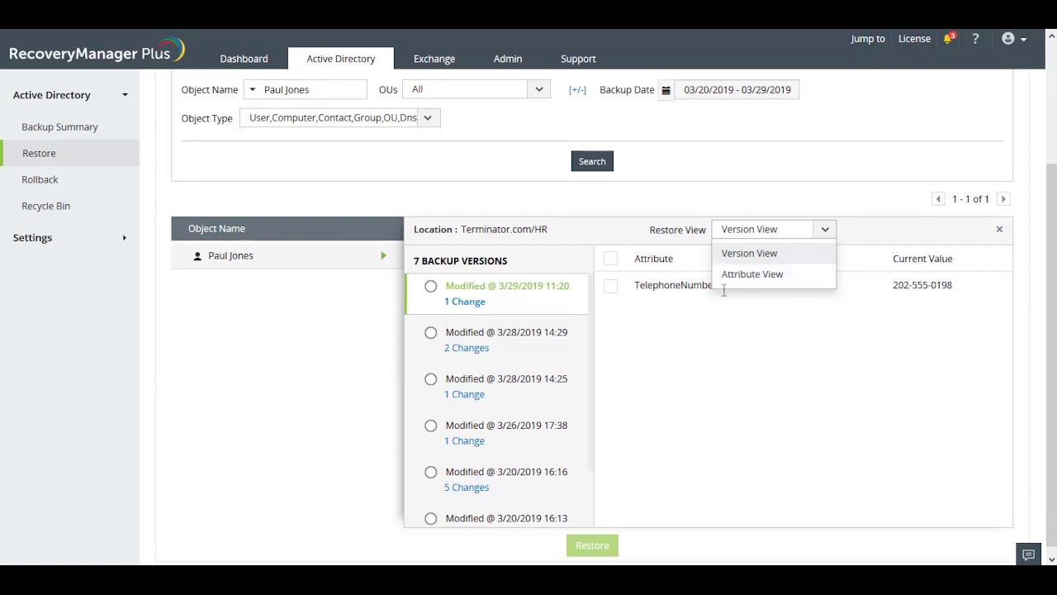
click(796, 253)
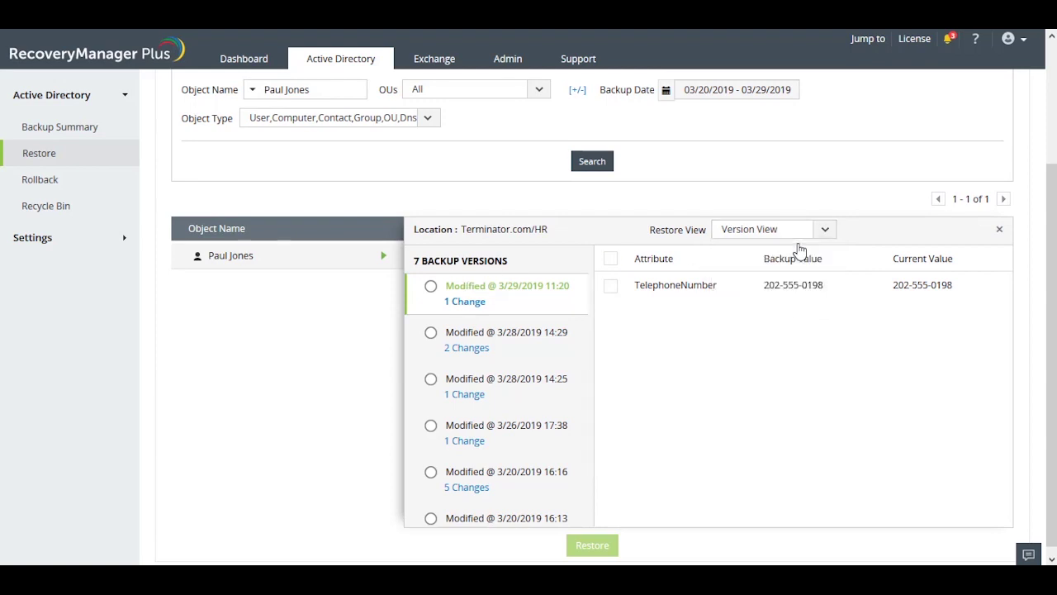
Examine the attribute changes in the 3/28/2019 14:29, 3/28/2019 14:25 and 3/26/2019 17:38 backup versions
click(521, 355)
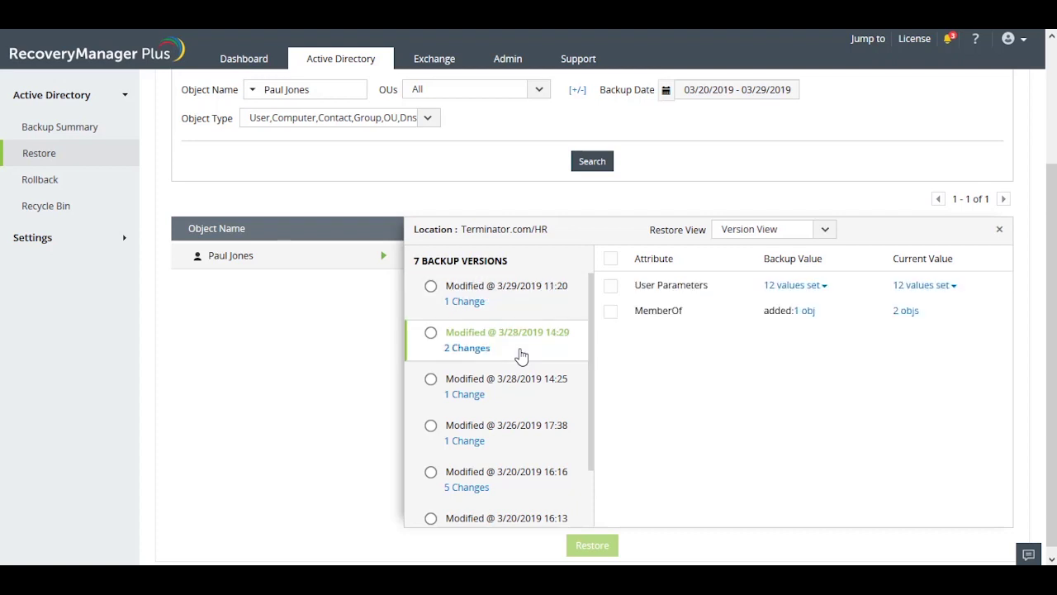
click(512, 405)
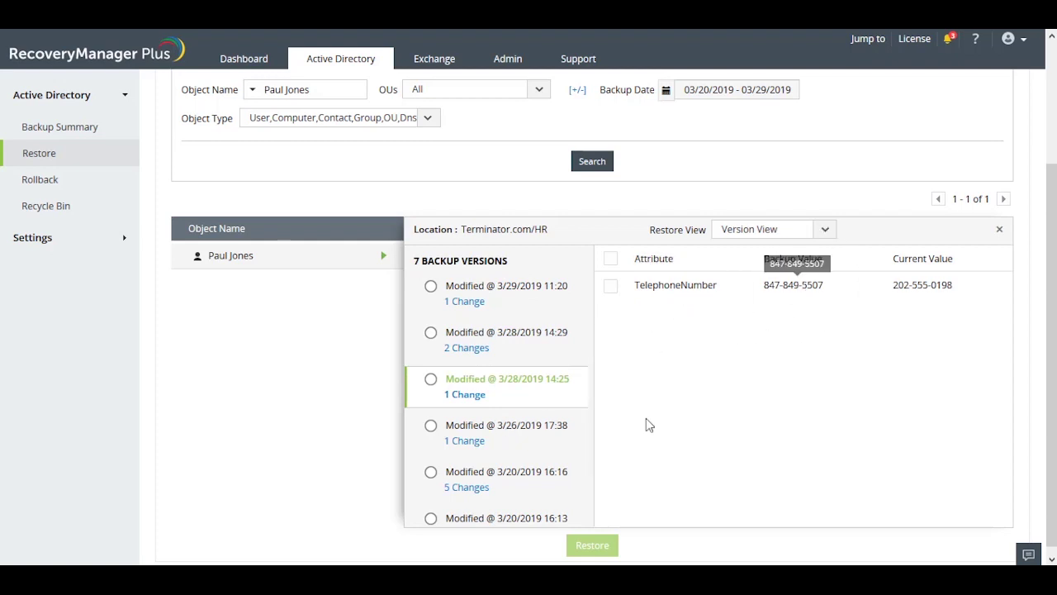
click(526, 450)
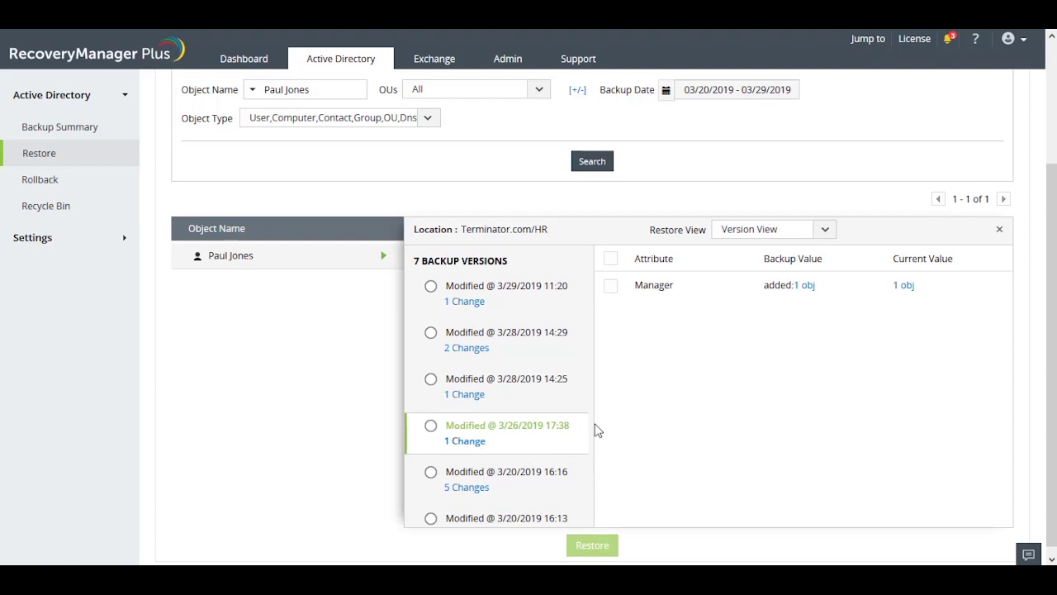
Select only the MemberOf attribute of the 3/28/2019 14:29 backup version for restoration
click(520, 345)
click(430, 333)
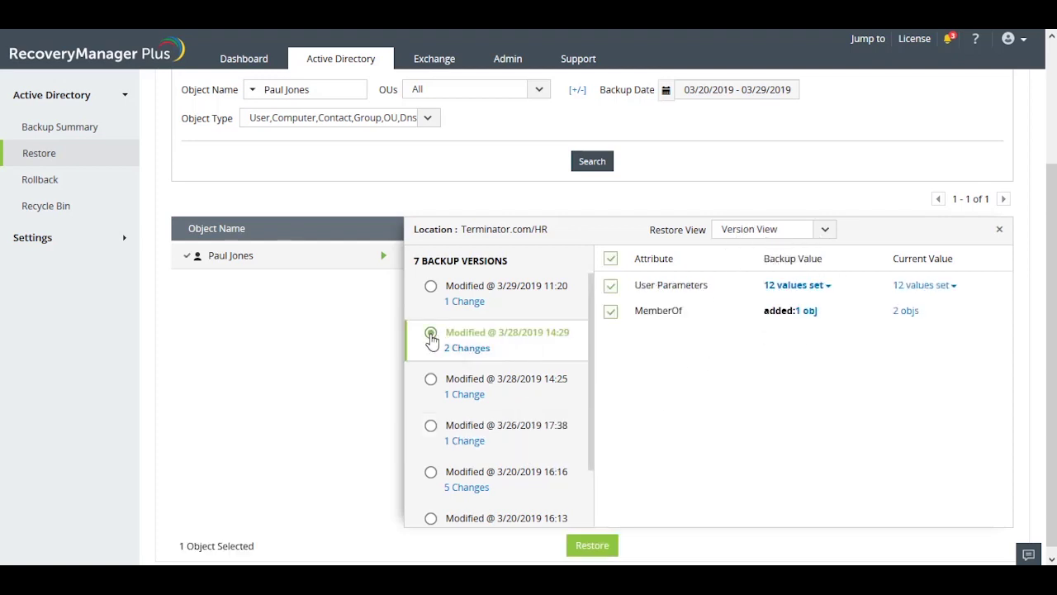
click(610, 258)
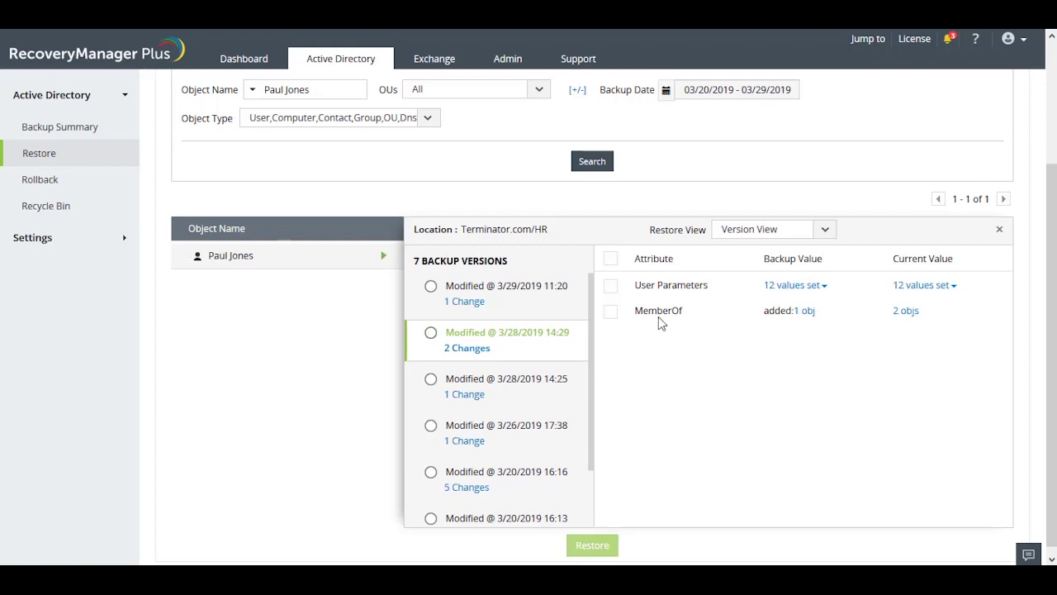
click(610, 311)
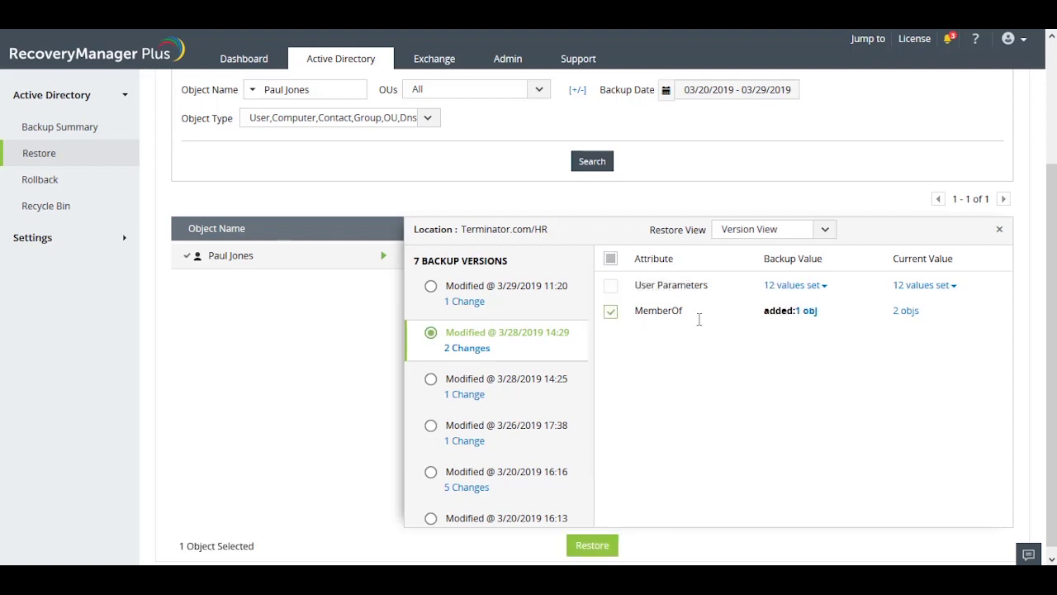
Change the restore view to Attribute View to list the user's backup values per attribute
click(801, 237)
click(788, 277)
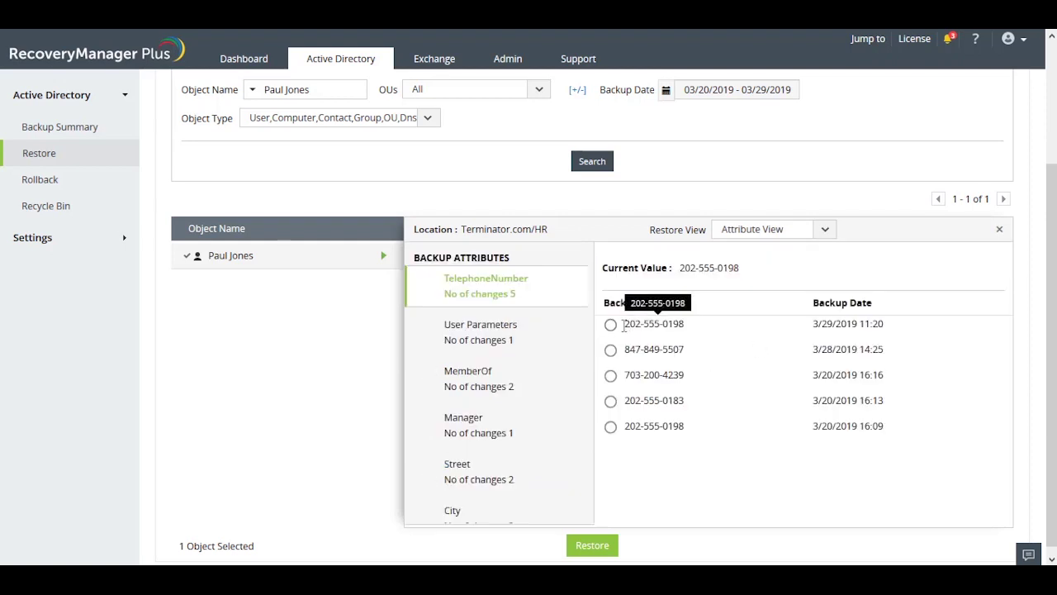
Review the User Parameters backup values, and select the TelephoneNumber value backed up on 3/20/2019 16:16 for restoration
click(512, 334)
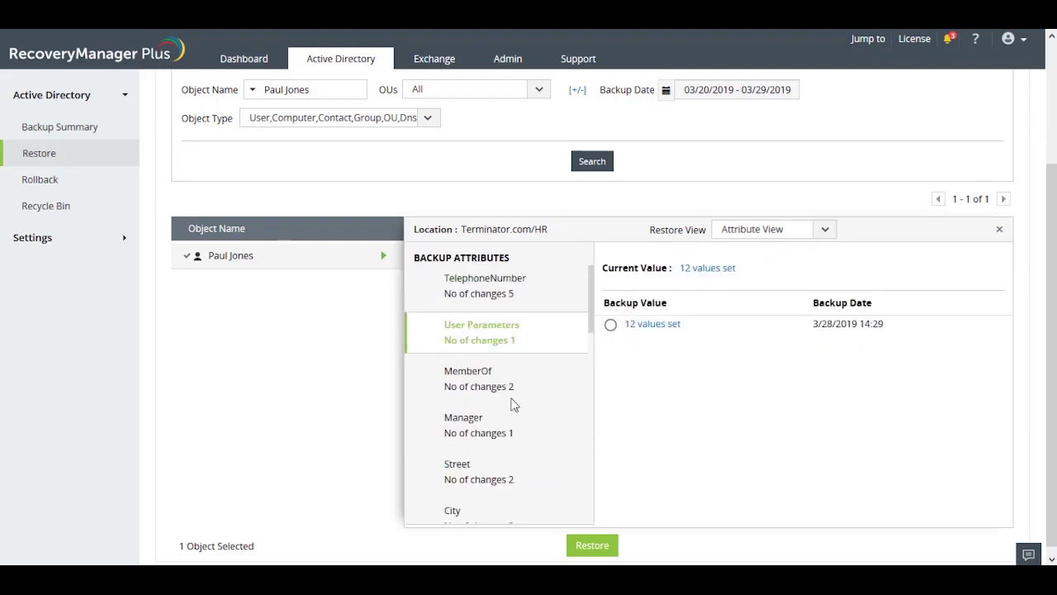
click(539, 289)
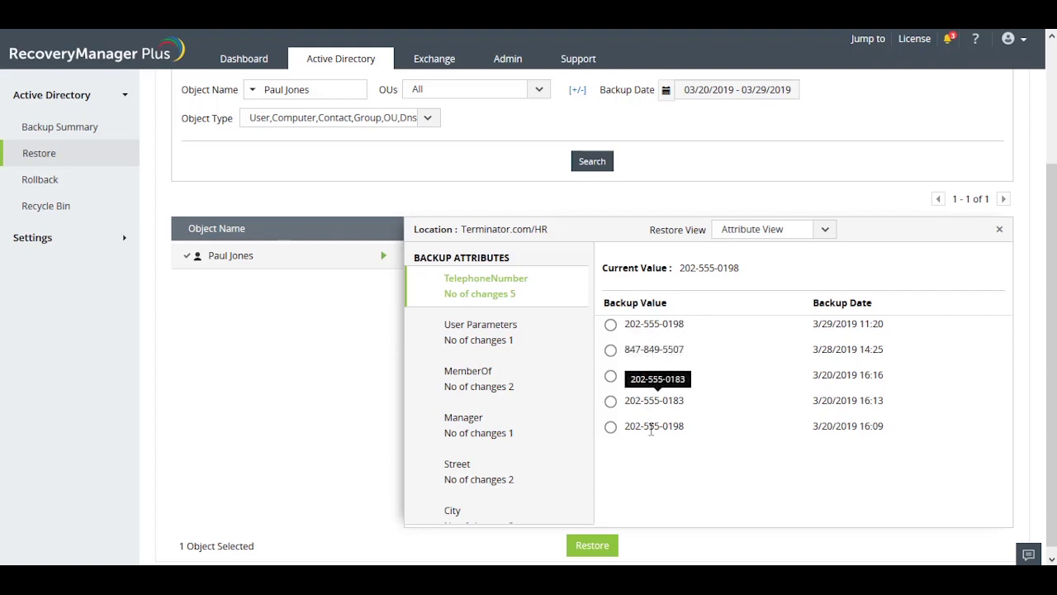
click(611, 351)
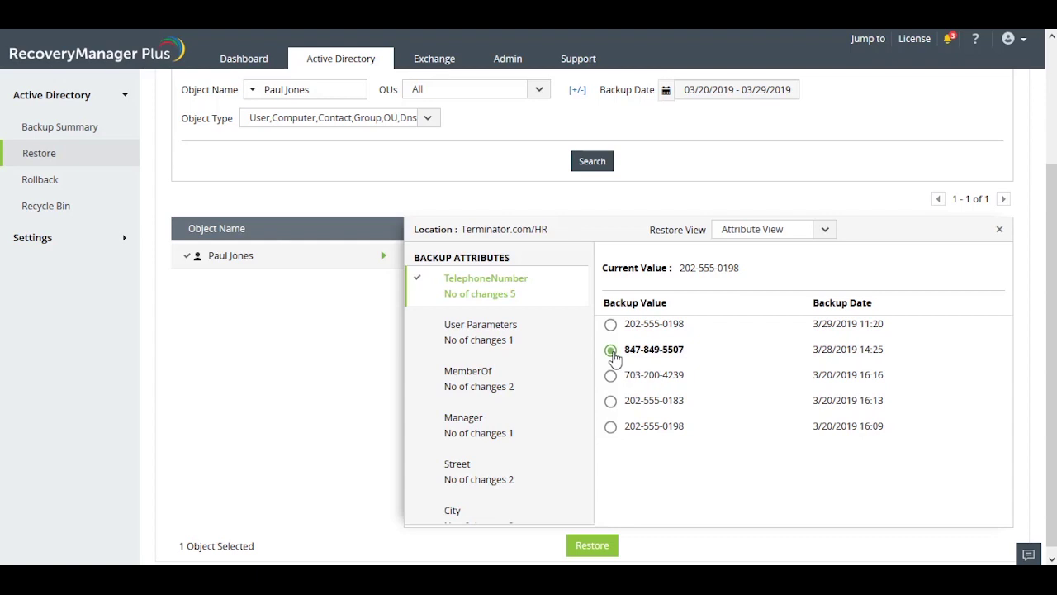
click(610, 402)
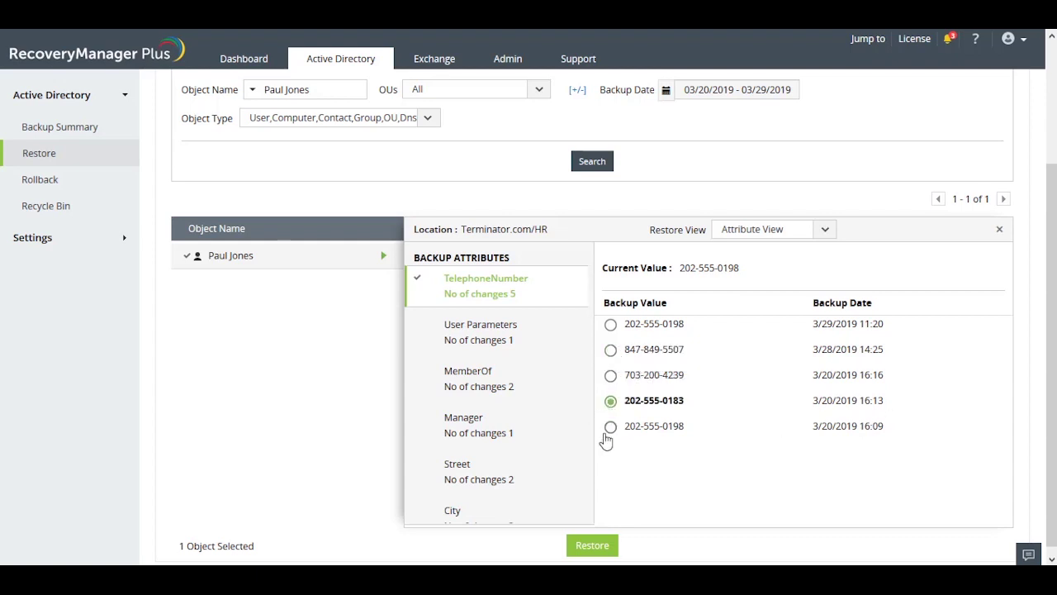
Restore the user's selected TelephoneNumber backup value and open the restore status details to check the restored attribute
click(592, 547)
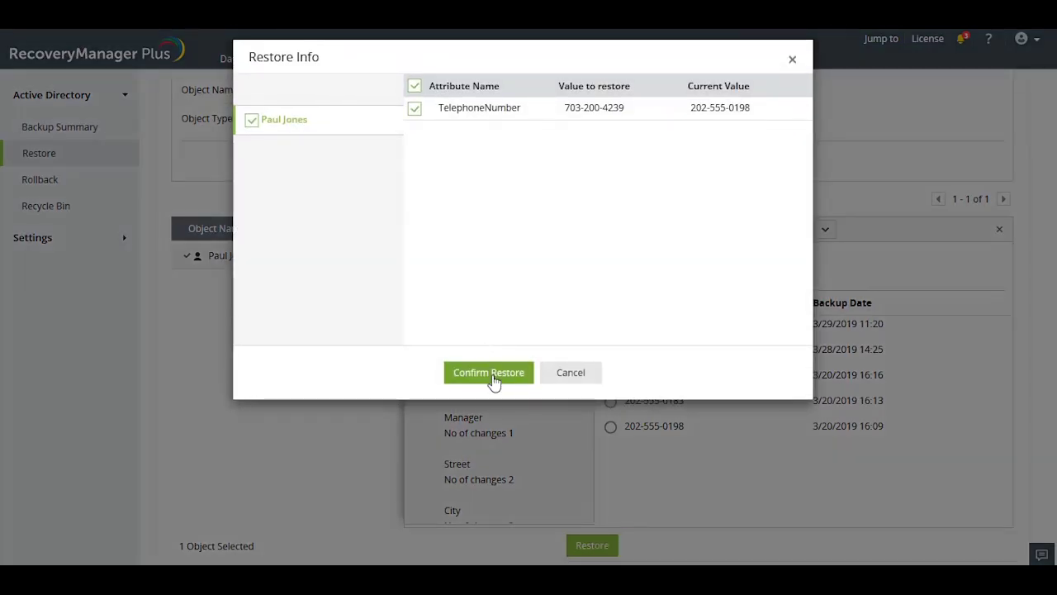
click(493, 379)
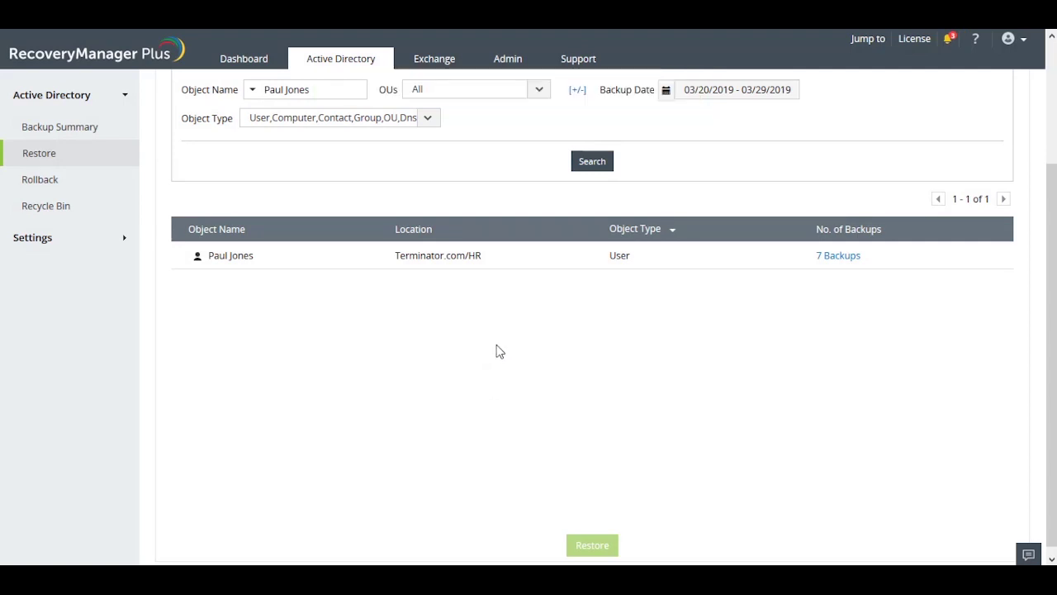
scroll(322, 324, up, 2)
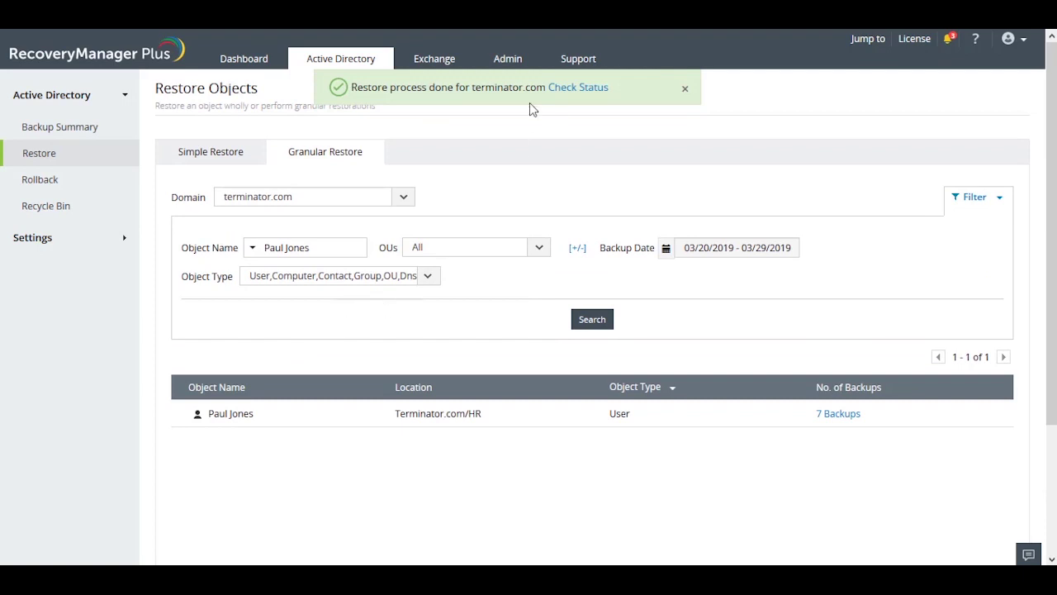
click(578, 88)
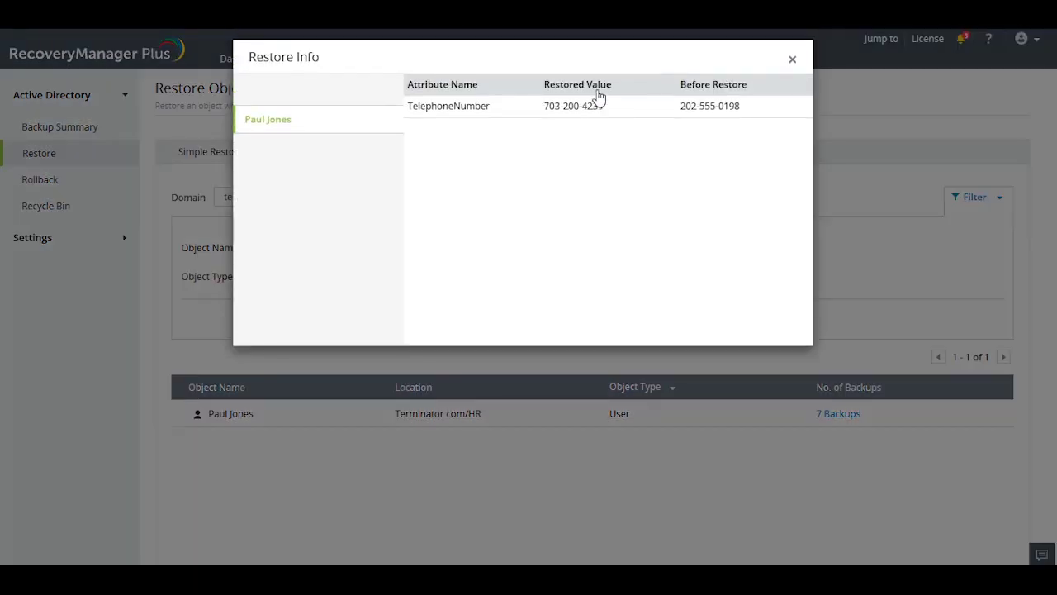